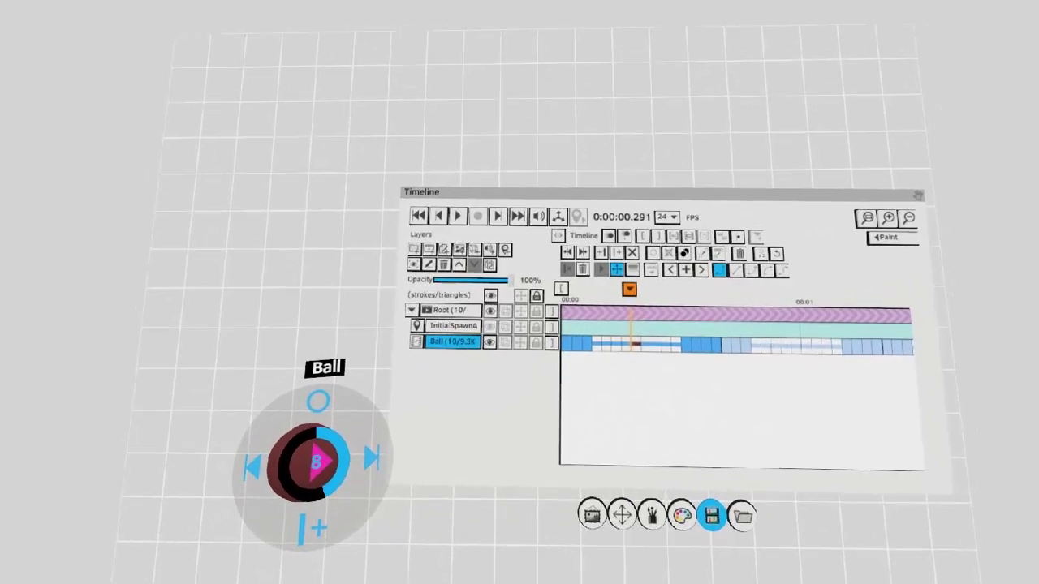
Step: Add two new frames to the Ball layer, moving the ball higher in each one
key(Left)
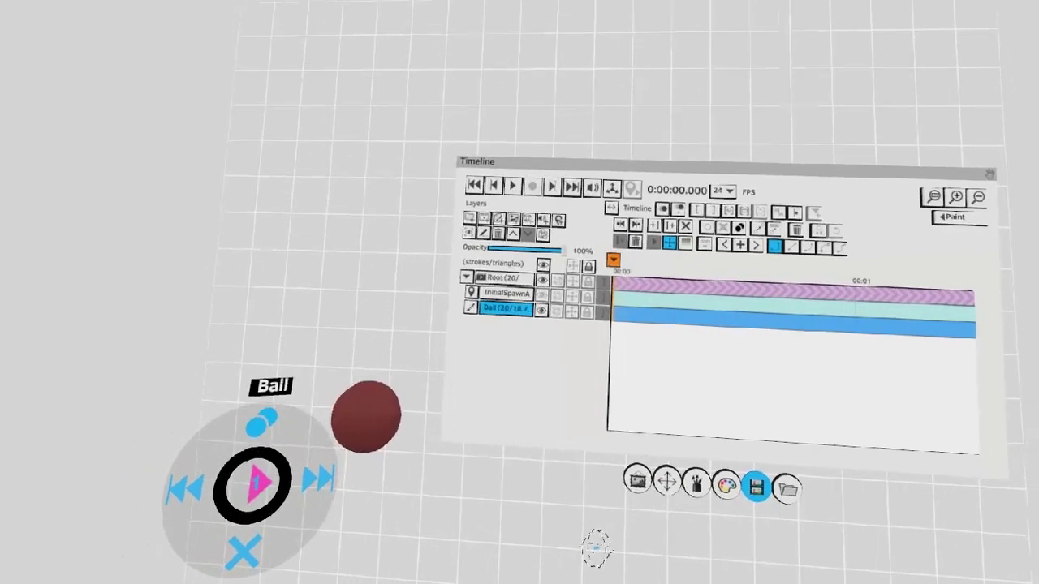
click(301, 343)
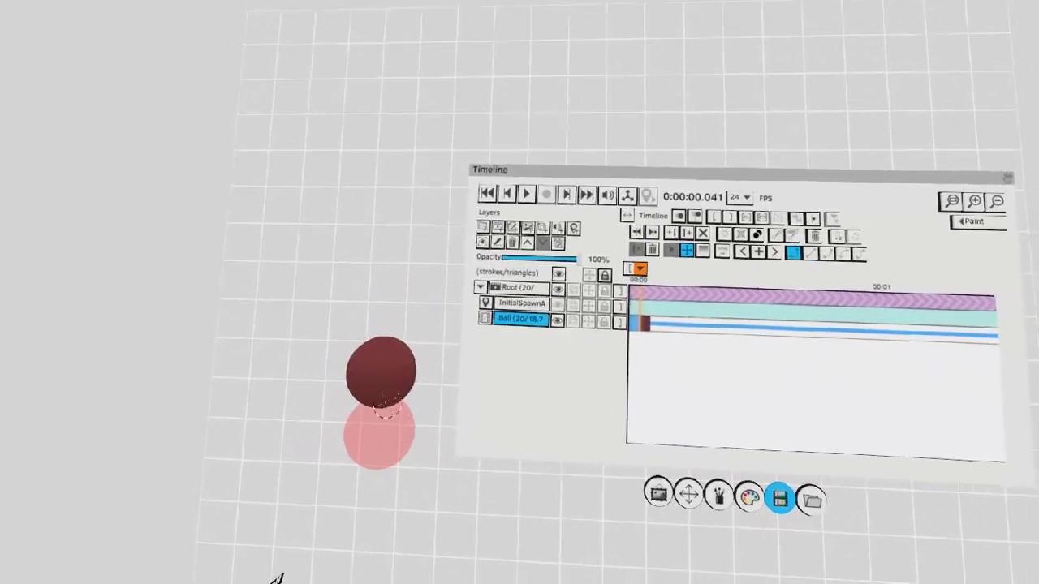
key(Right)
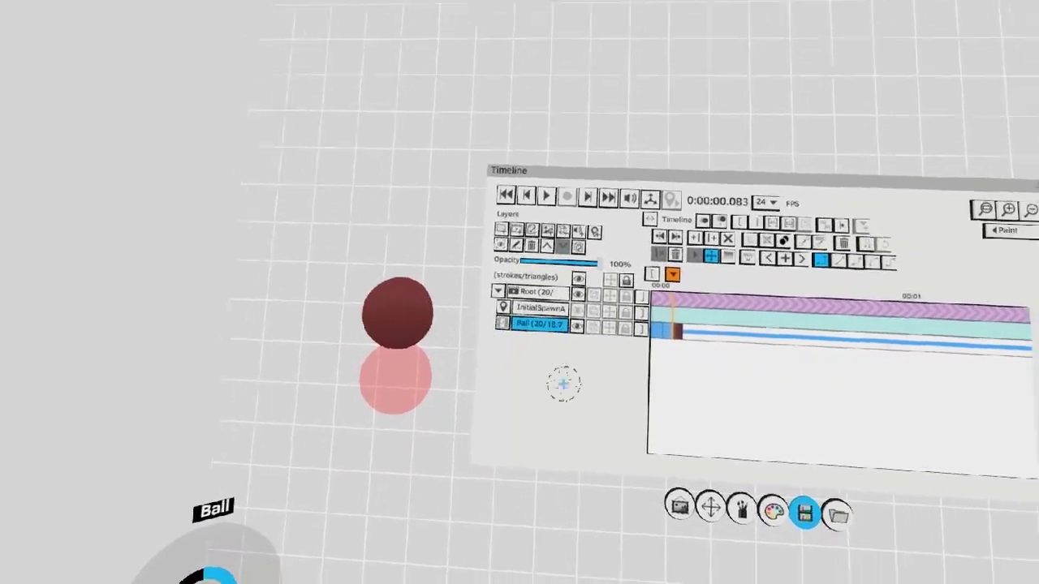
Step: Go back one frame and compare the ball's motion with onion skinning switched off and on again
key(Left)
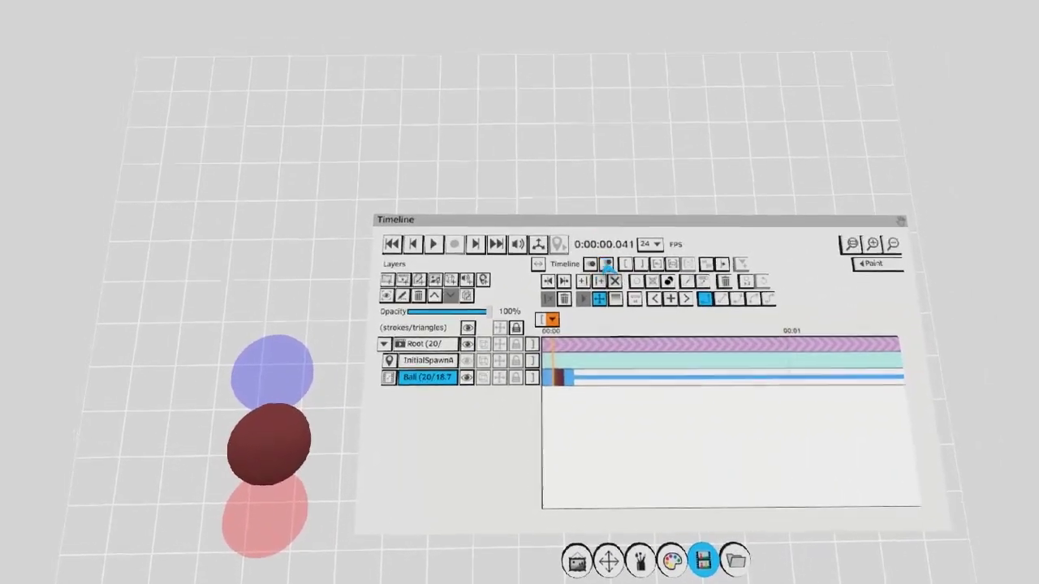
click(600, 268)
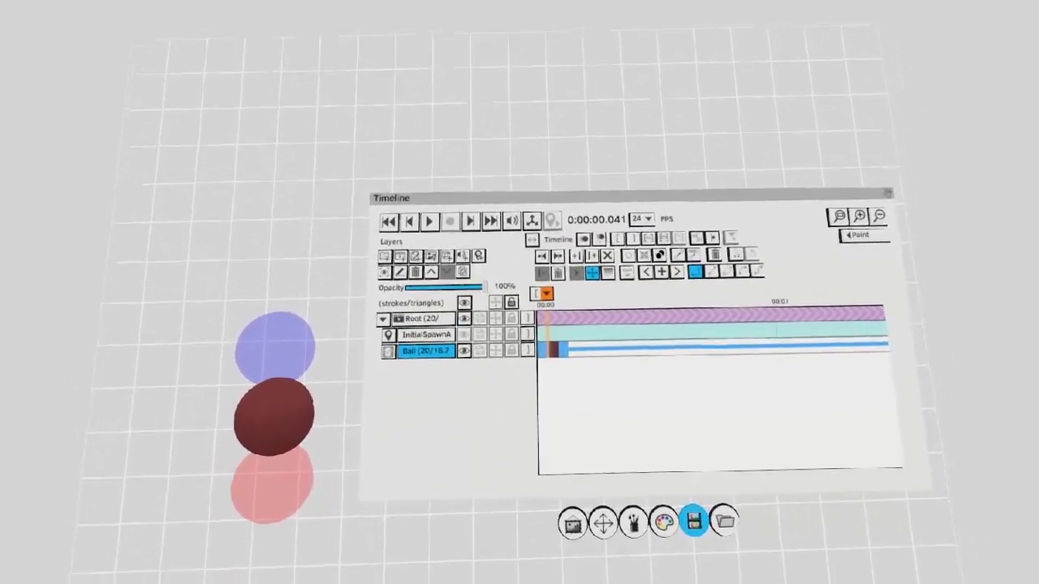
click(584, 230)
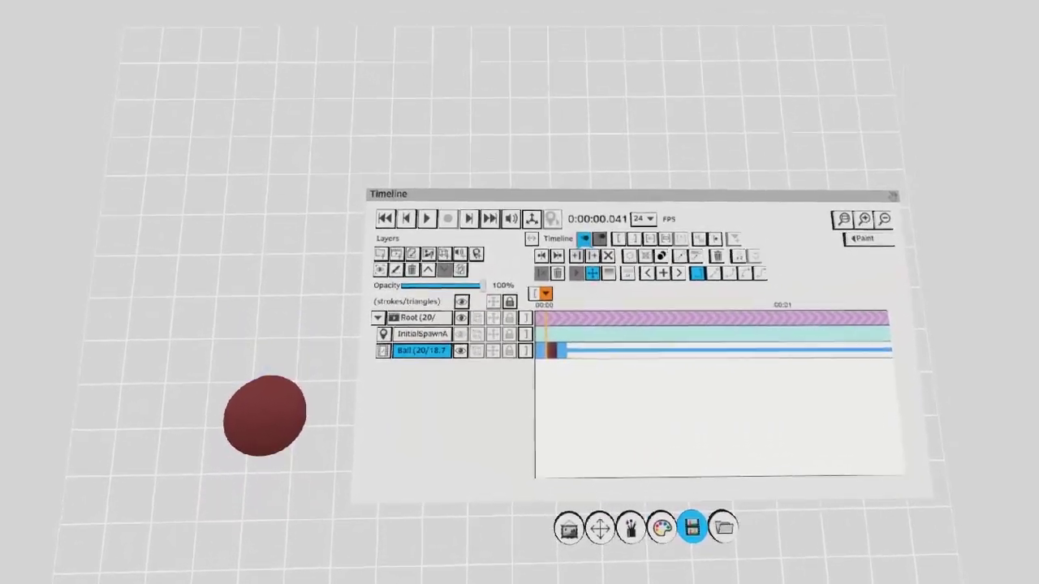
click(584, 231)
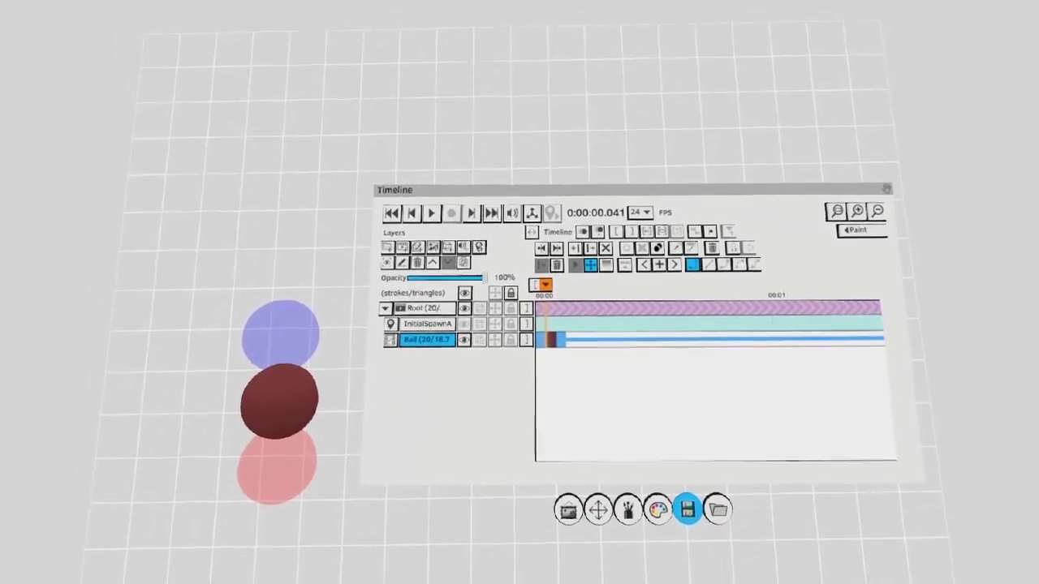
Step: Add frames to the Ball layer up to 0:00:00.583, raising the ball to its peak and bringing it back down
key(Right)
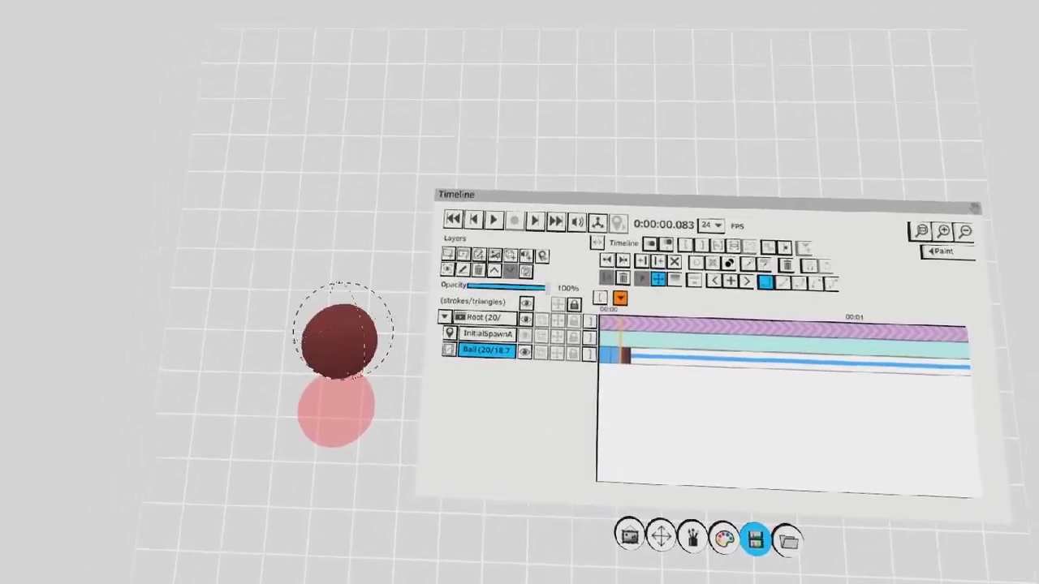
key(Right)
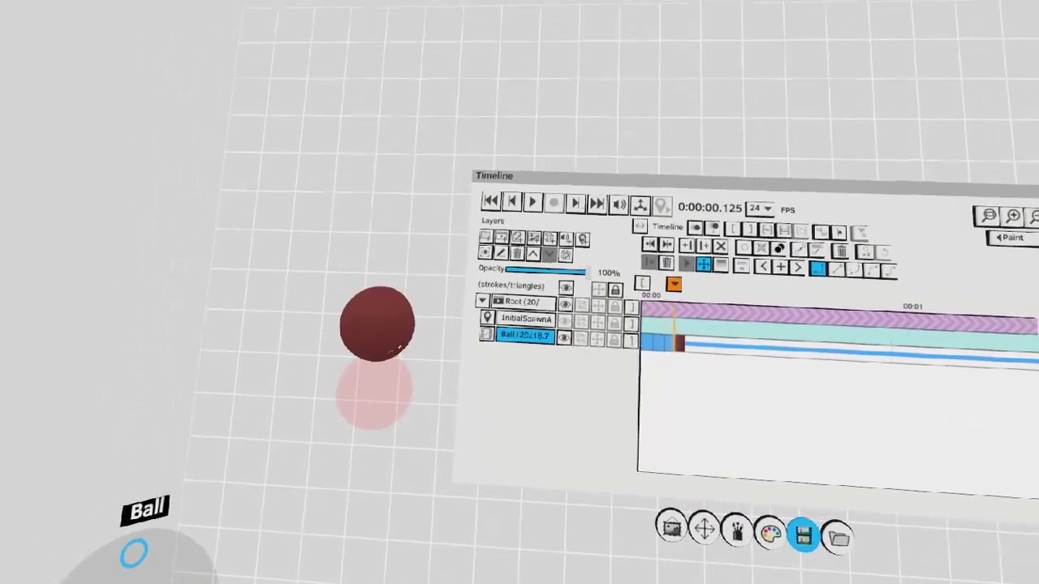
drag(399, 346, 426, 210)
key(Right)
key(Right)
key(Right)
key(Right)
key(Right)
key(Right)
key(Right)
key(Right)
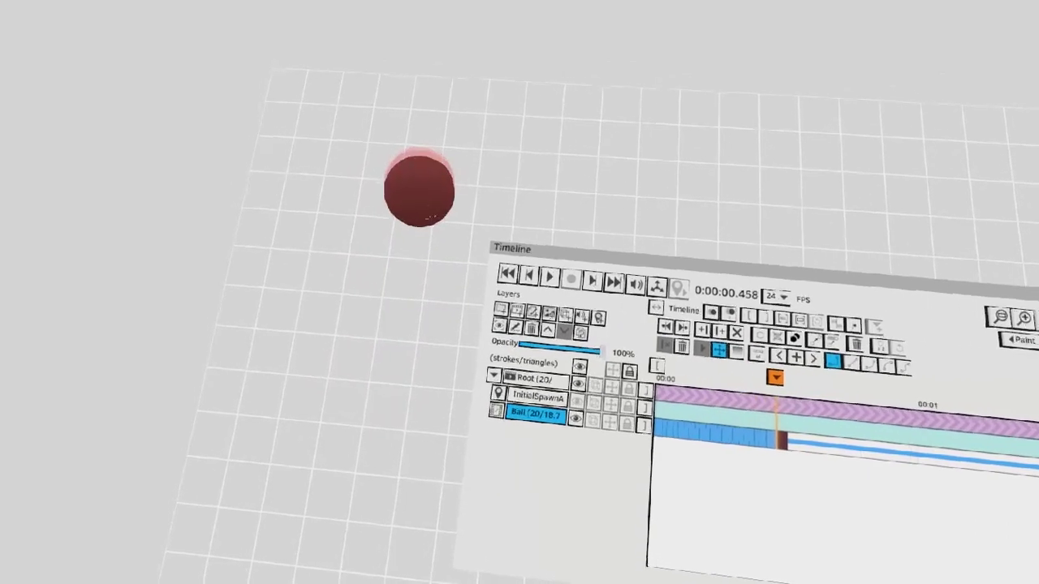
drag(418, 313, 370, 357)
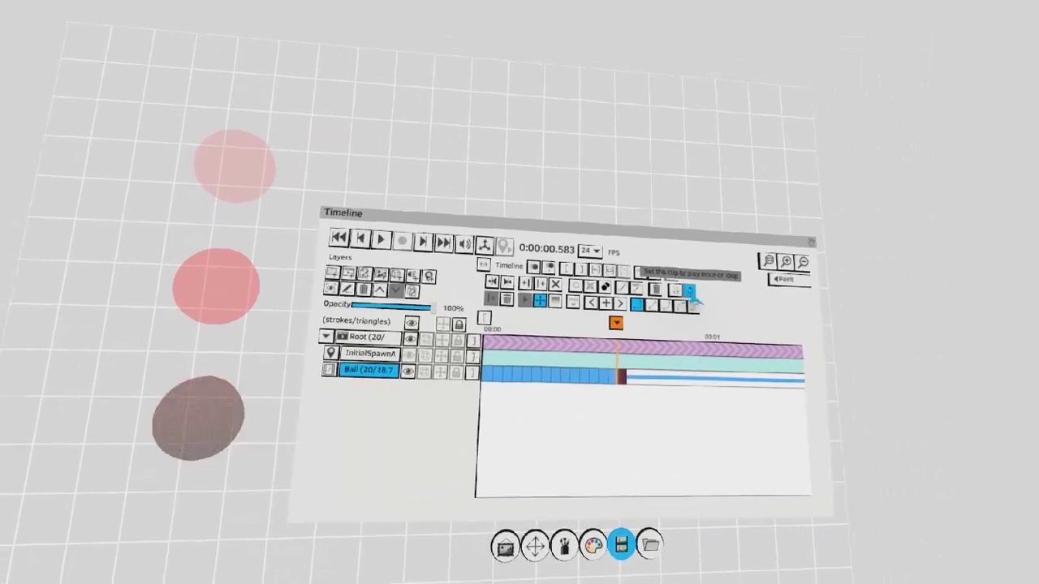
Step: Set the Ball clip to loop and play the bounce from the first frame
click(696, 293)
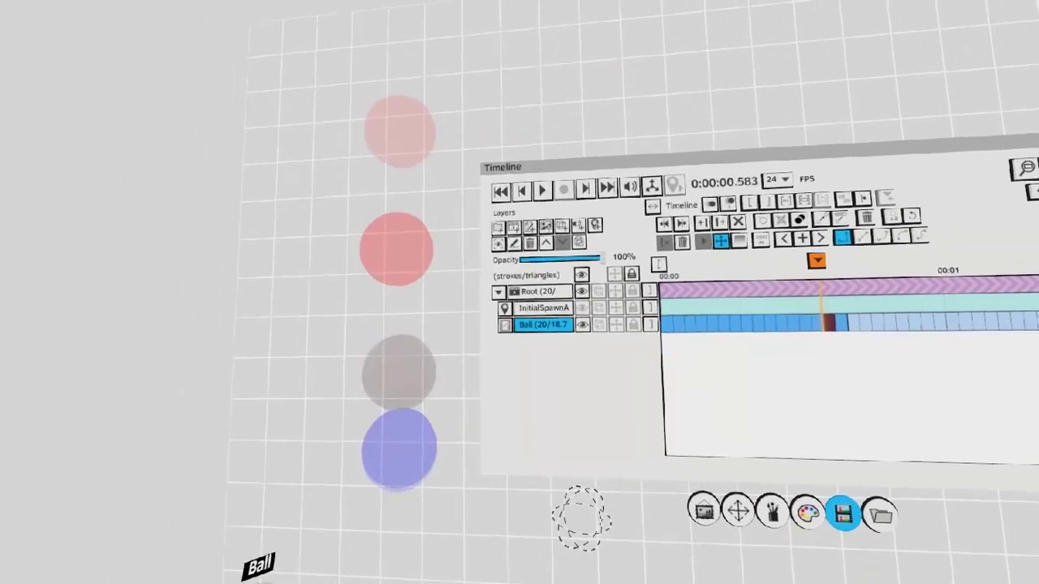
key(Left)
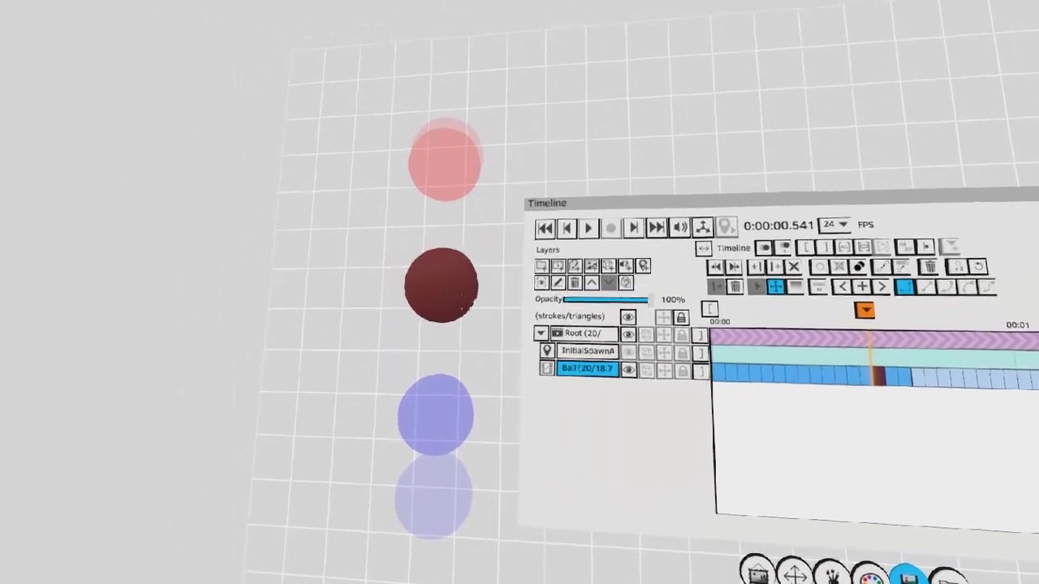
key(Left)
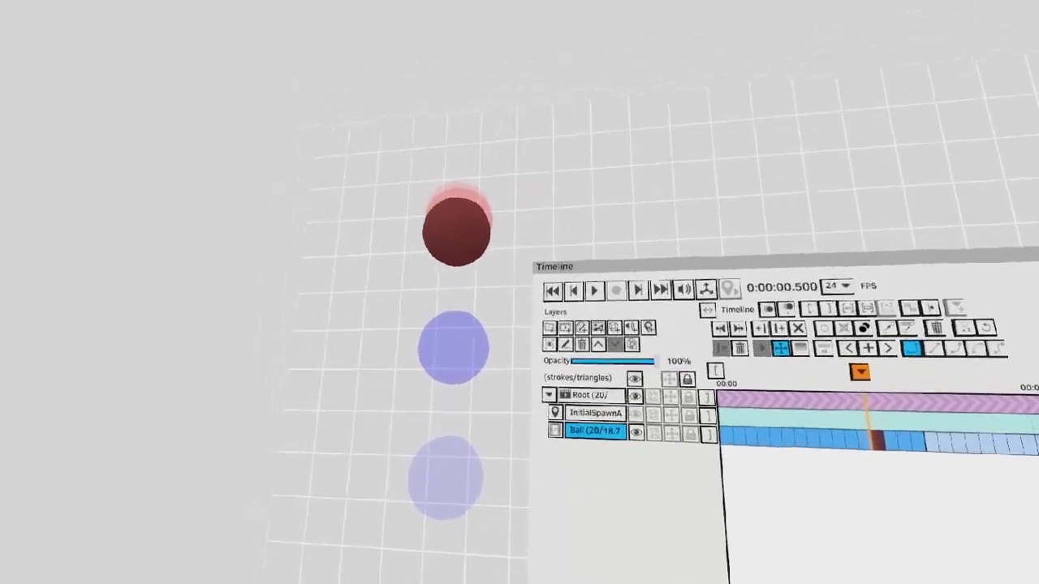
key(Home)
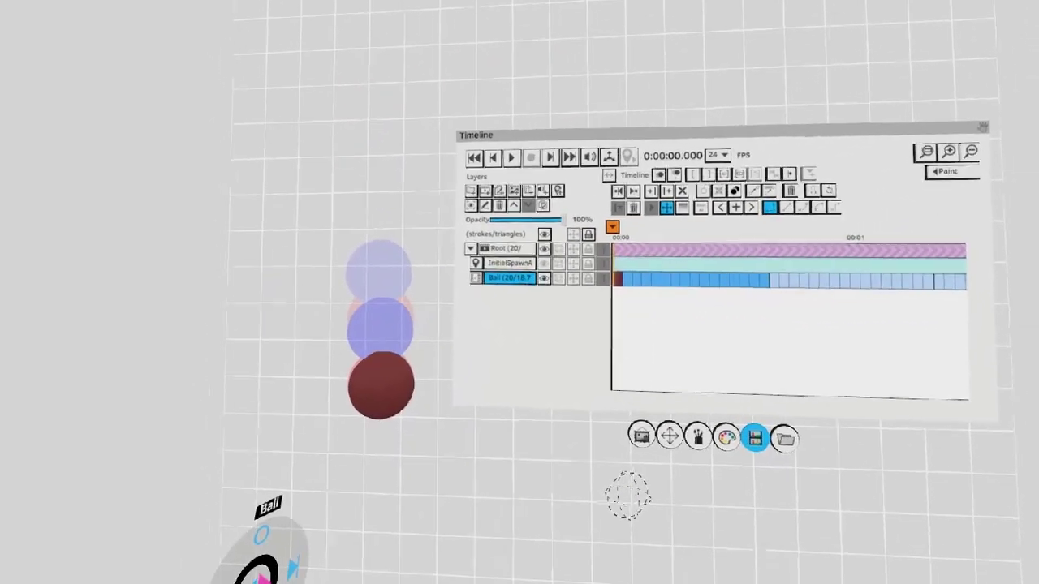
key(space)
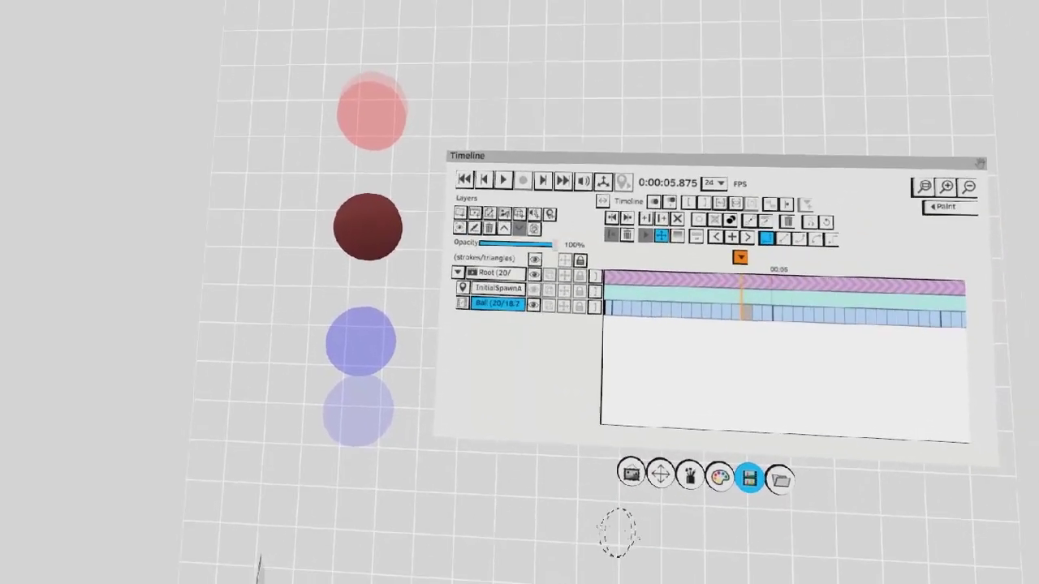
Step: Use the Grab tool to stretch the falling ball vertically in the two frames before it reaches the ground
click(689, 475)
click(617, 234)
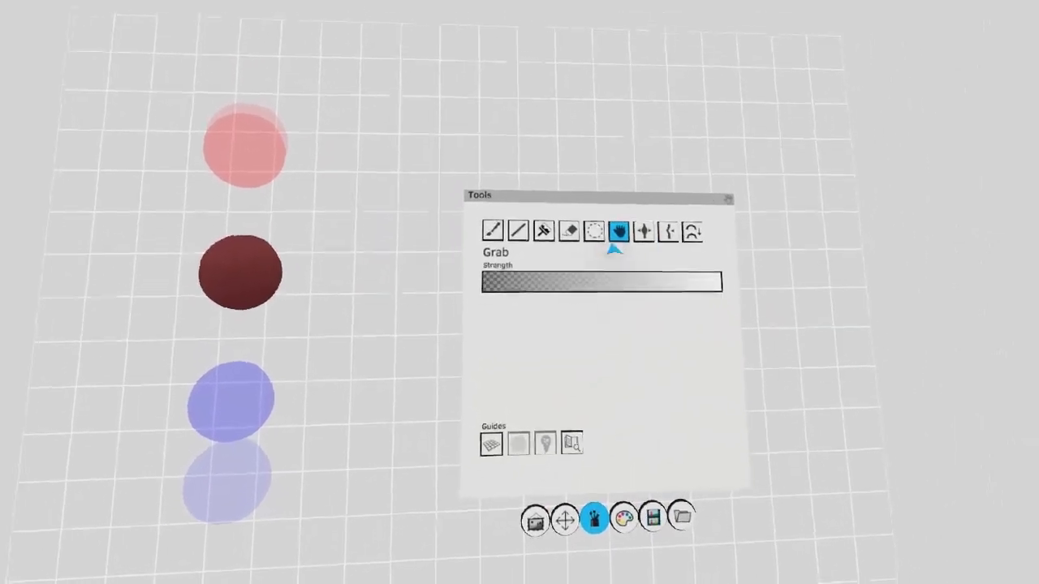
click(652, 517)
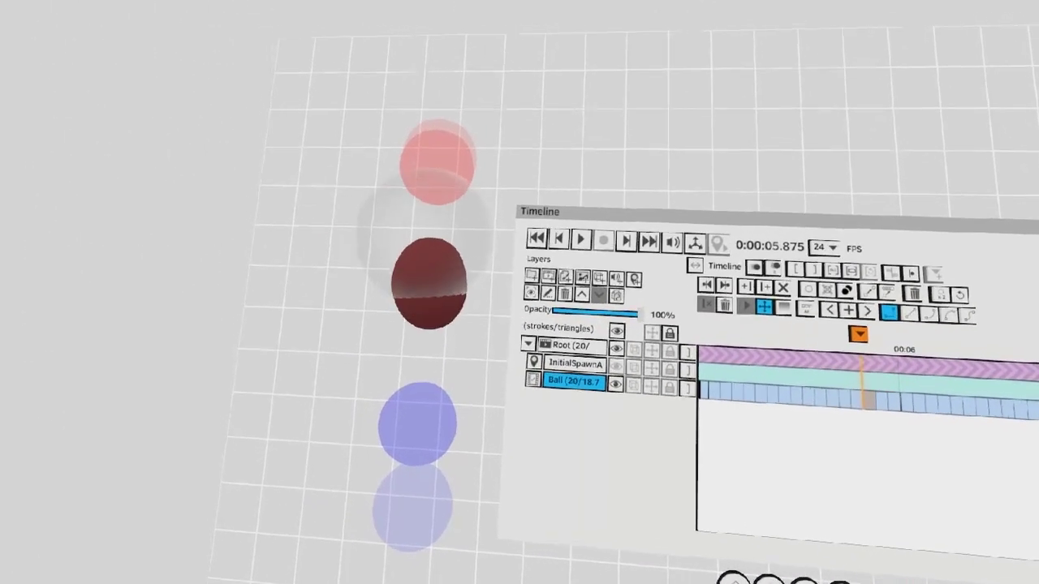
drag(425, 233, 429, 225)
key(Right)
drag(436, 344, 441, 271)
Step: Flatten and widen the ball in the two ground-contact frames with the Grab tool
key(Right)
drag(450, 320, 446, 335)
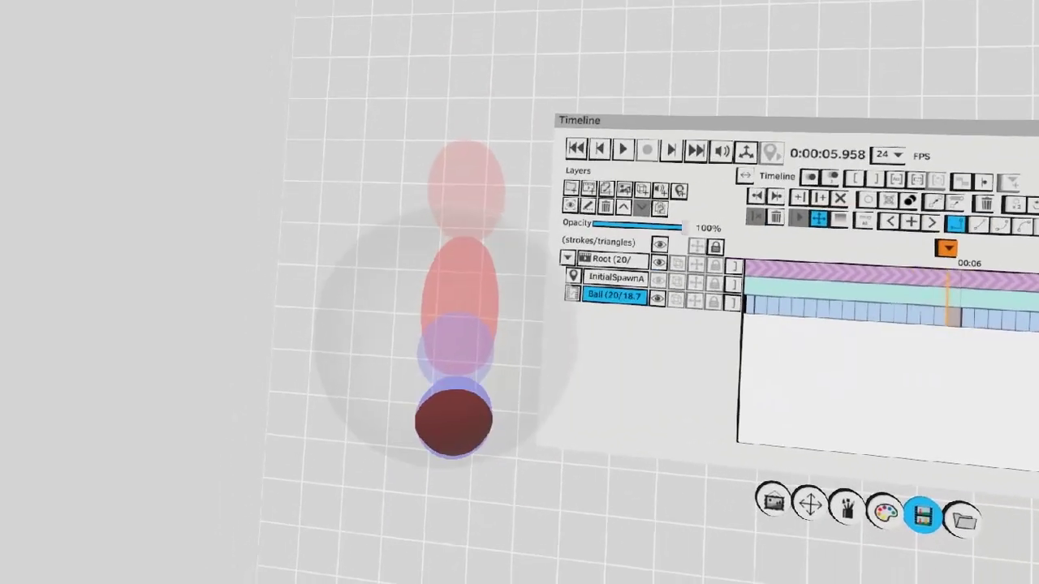
drag(388, 422, 371, 425)
drag(507, 430, 527, 438)
key(Right)
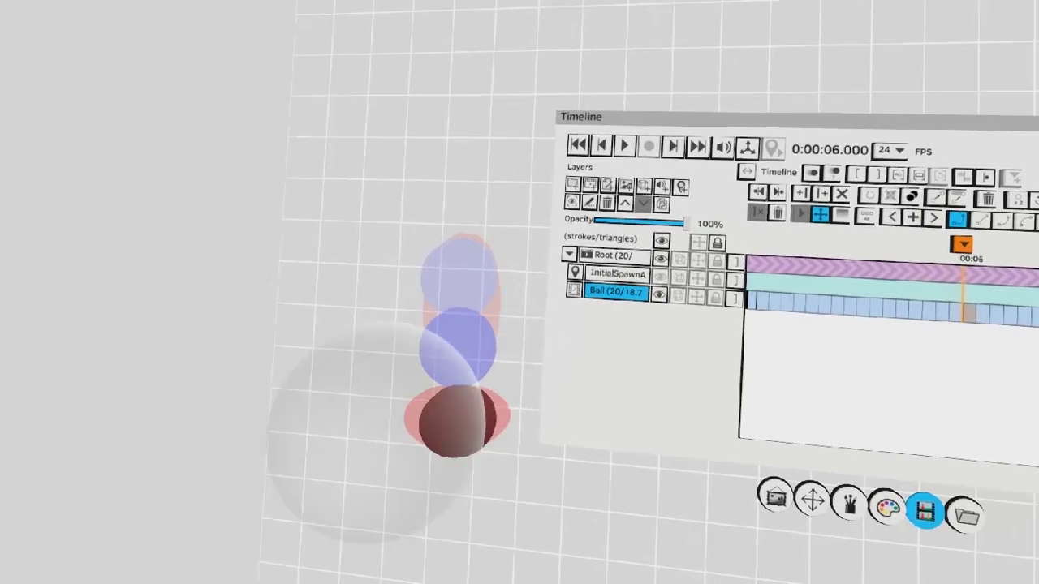
drag(376, 432, 366, 432)
drag(501, 424, 452, 482)
key(Right)
key(Right)
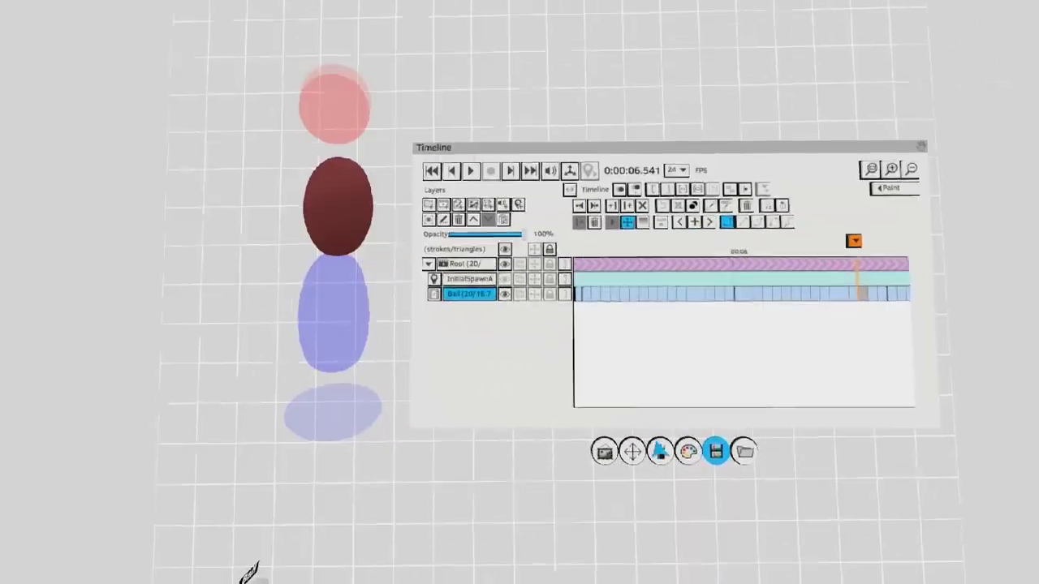
click(658, 452)
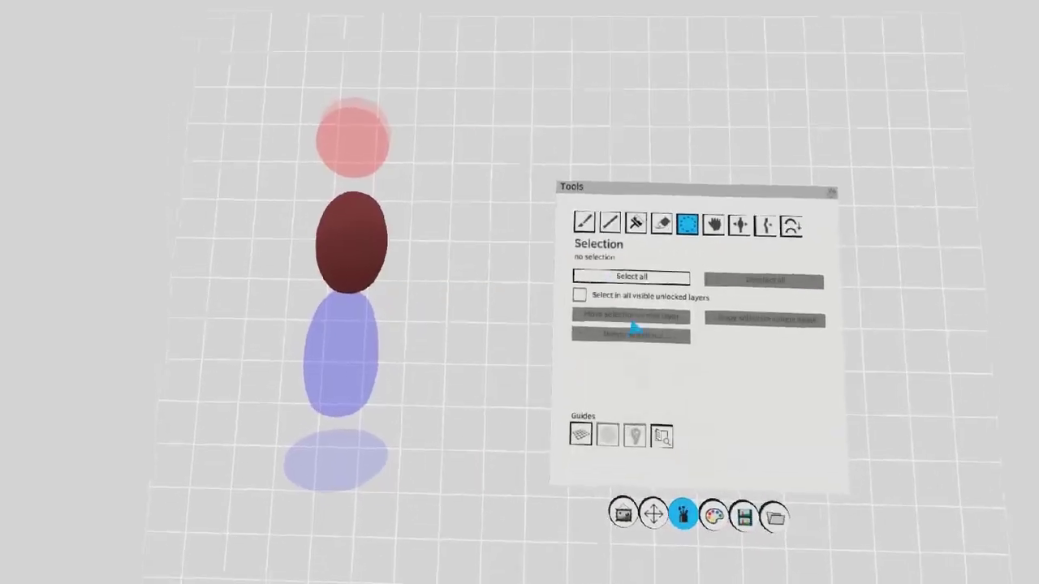
click(604, 240)
click(752, 263)
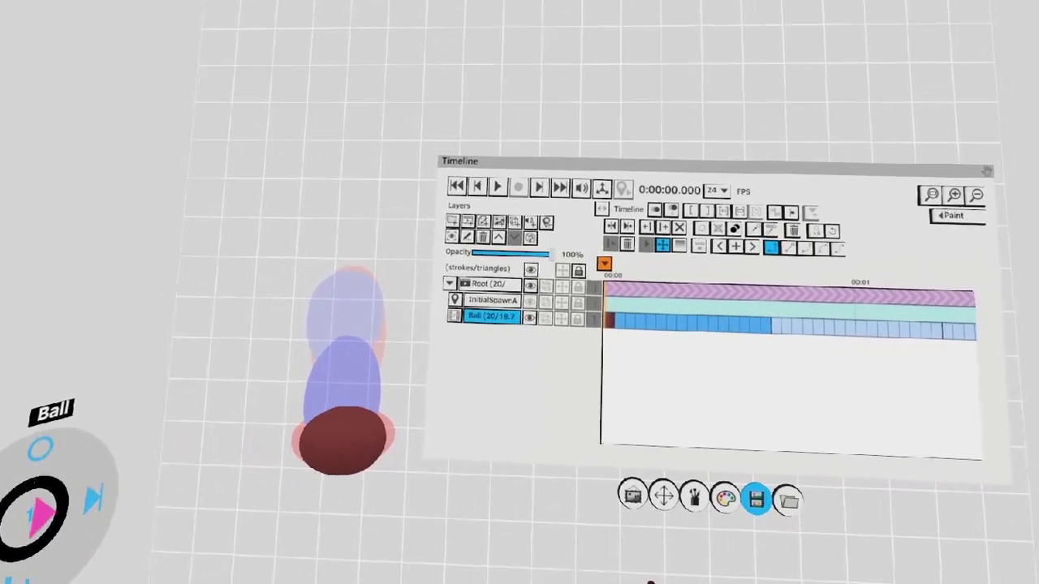
Step: Extend the first ground frame of the Ball layer by six frames and play the animation from the start
key(Right)
key(Left)
key(Right)
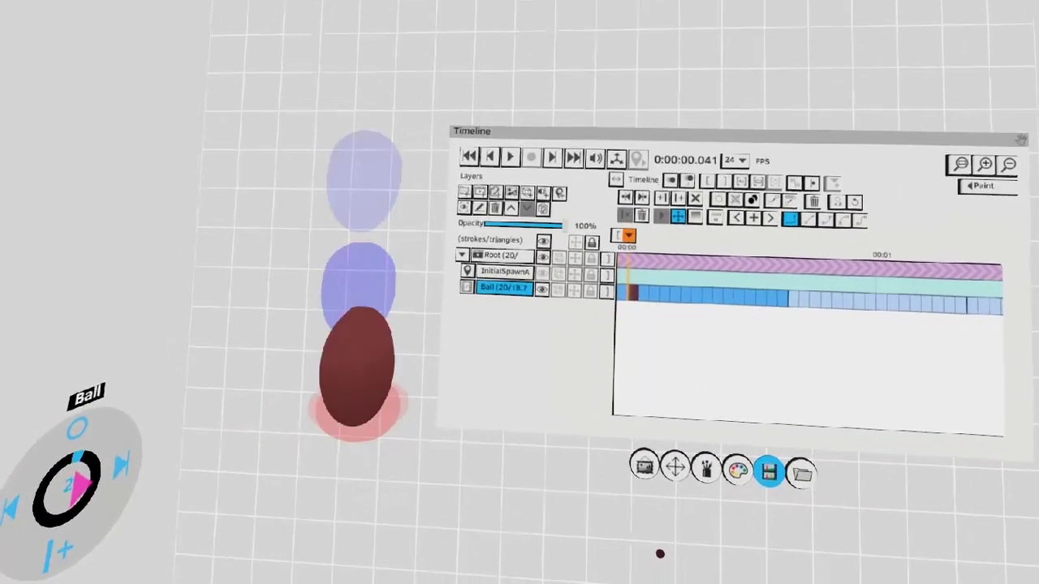
key(Left)
key(Down)
key(Down)
key(Down)
key(Down)
key(Down)
key(Down)
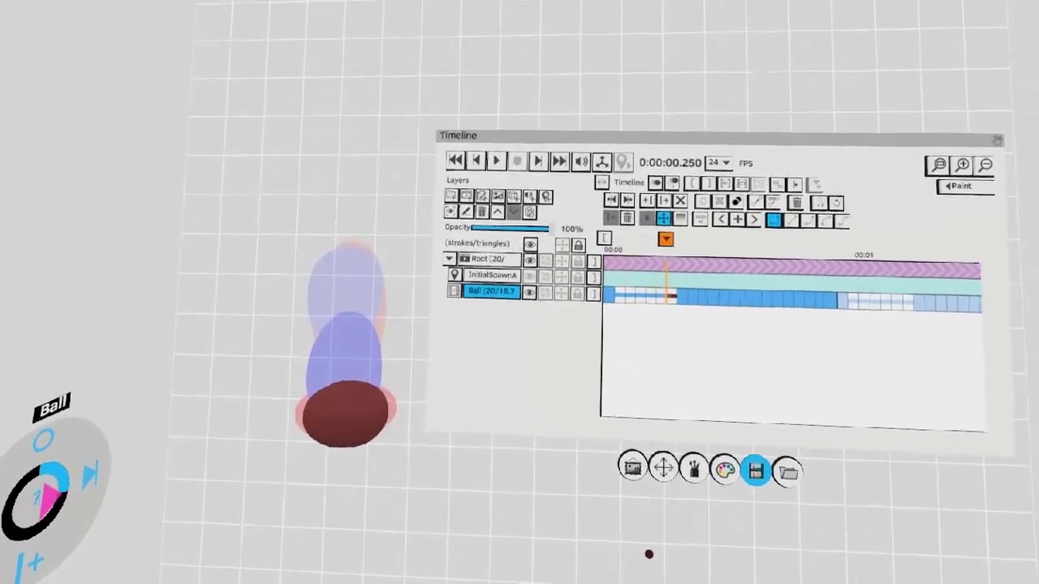
key(Home)
key(space)
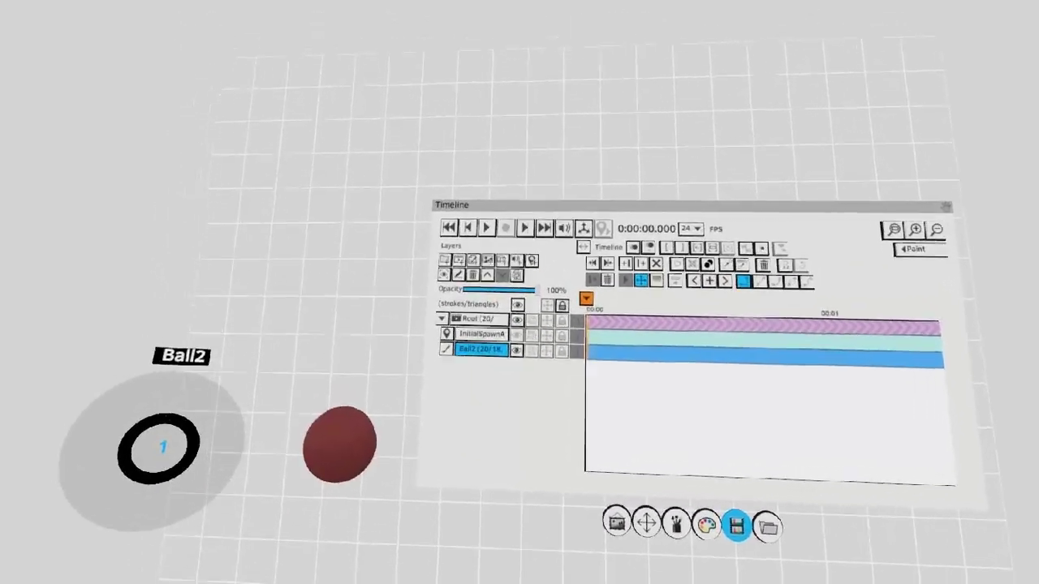
Step: Place several duplicates of the ball in the single frame of the Ball2 layer
click(424, 382)
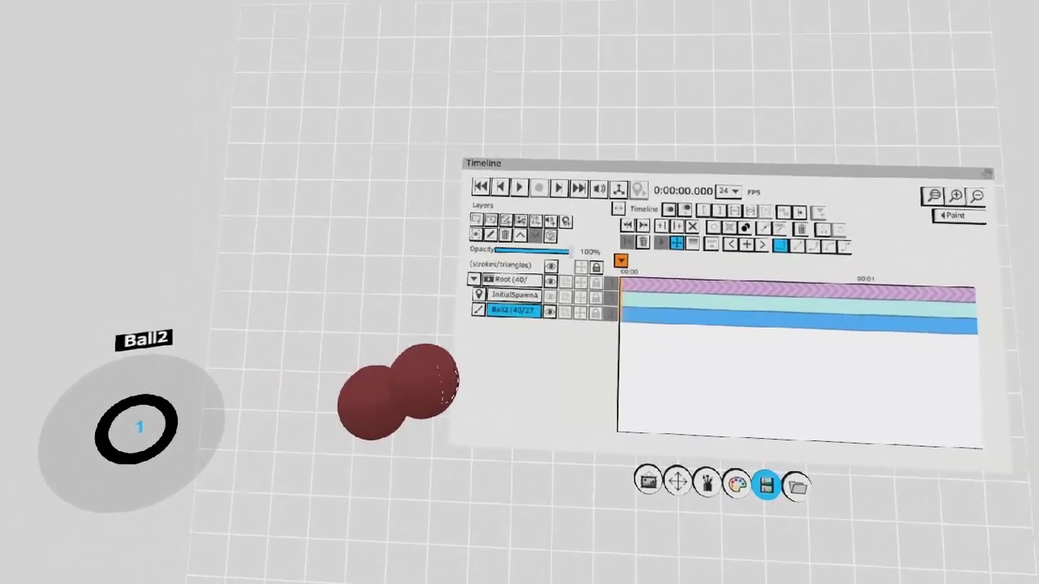
click(408, 317)
click(286, 417)
click(302, 391)
click(315, 357)
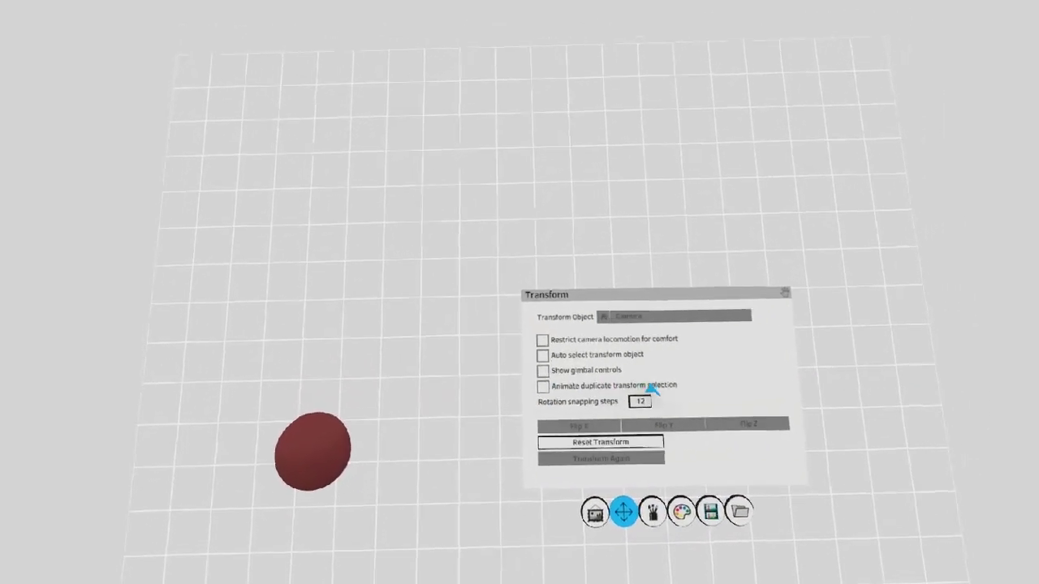
Step: Enable animating of duplicate transform selections and duplicate the ball along an arc so the copies become frames on Ball2
click(551, 385)
click(719, 510)
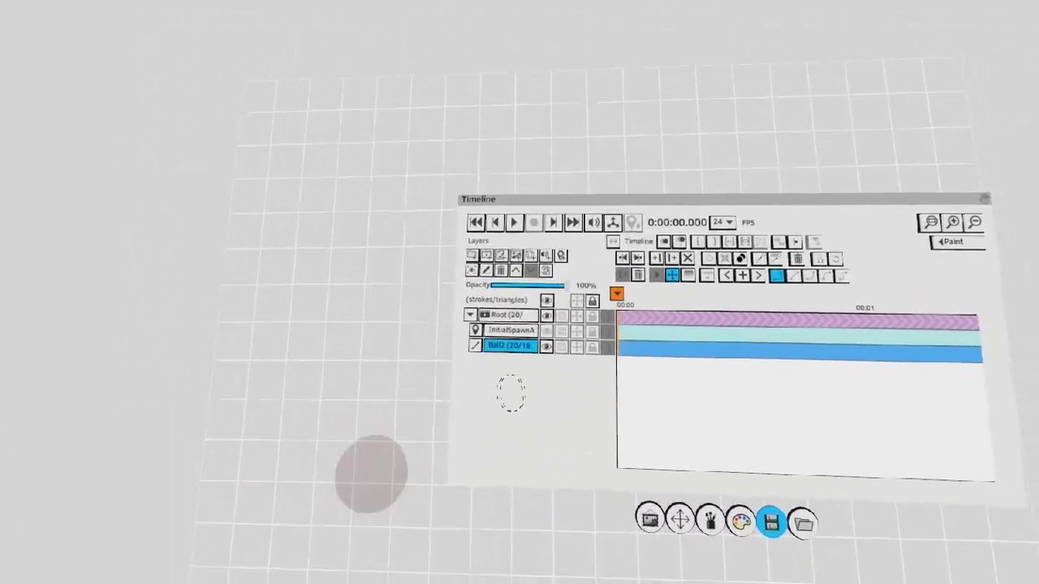
drag(473, 441, 491, 448)
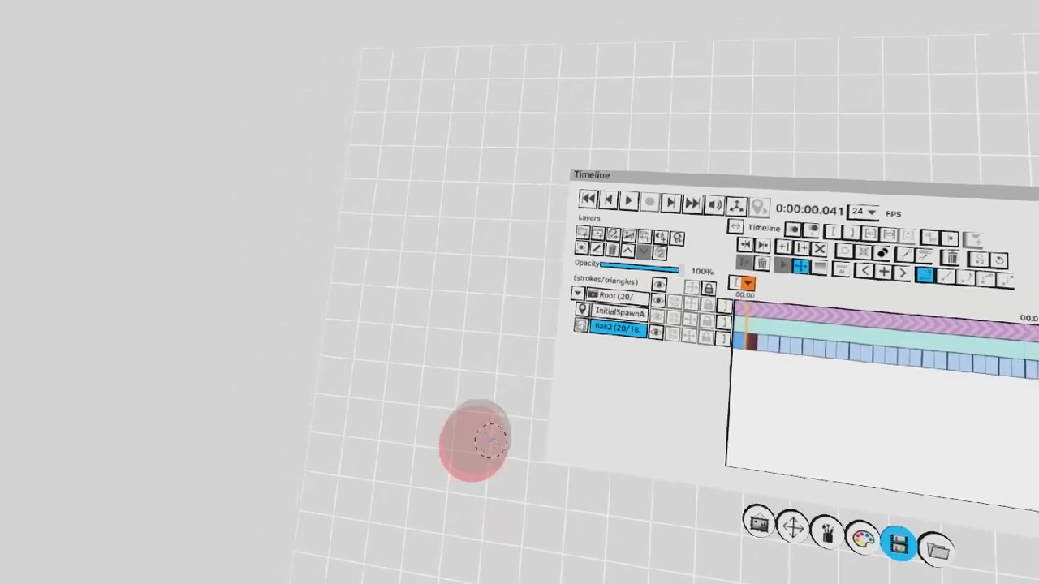
key(Right)
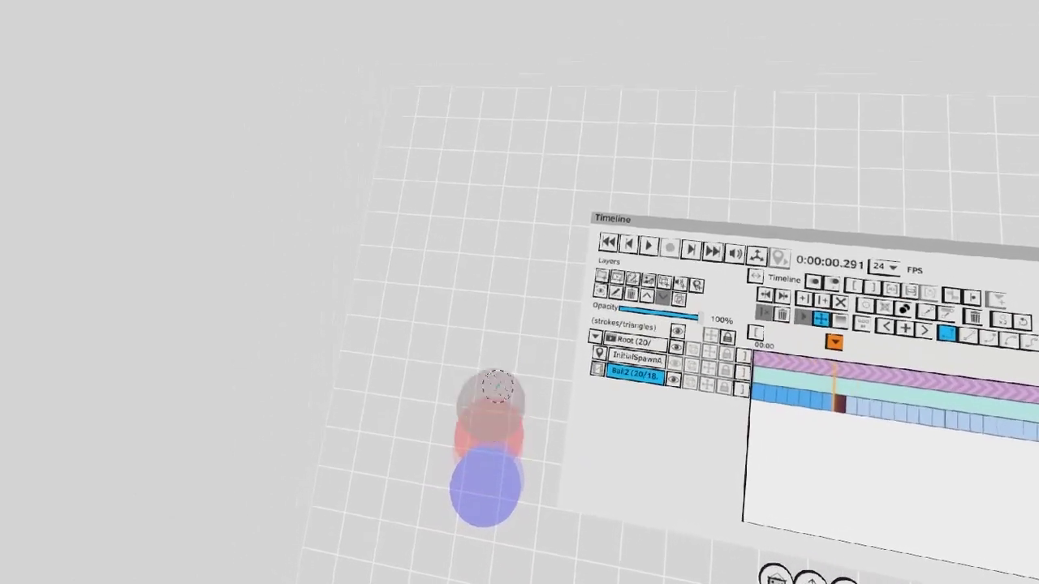
mouse_move(498, 386)
mouse_down()
mouse_move(527, 318)
mouse_move(584, 241)
mouse_move(658, 221)
mouse_move(781, 324)
mouse_move(799, 405)
mouse_up()
click(430, 248)
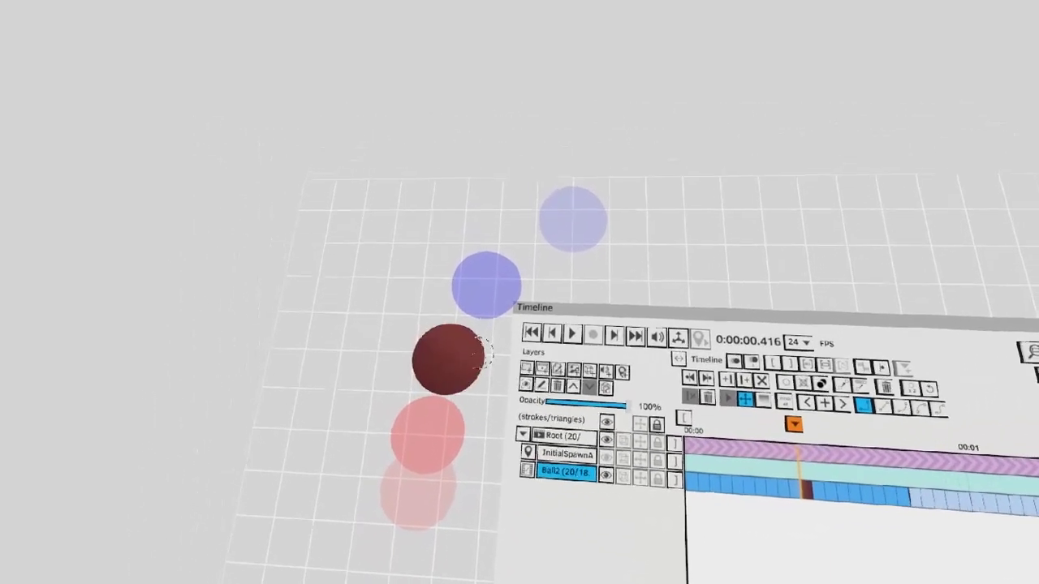
click(610, 567)
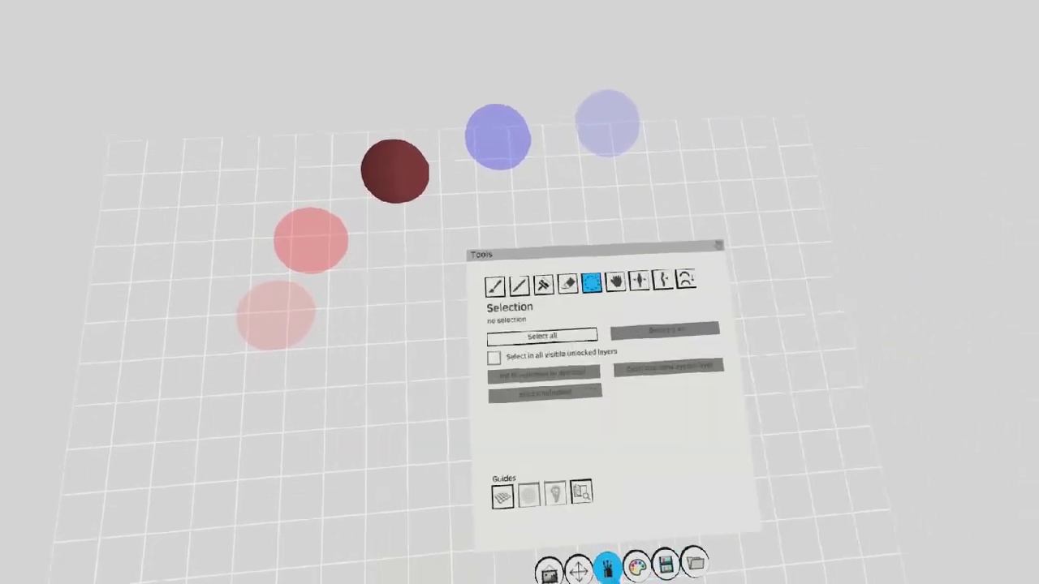
click(623, 334)
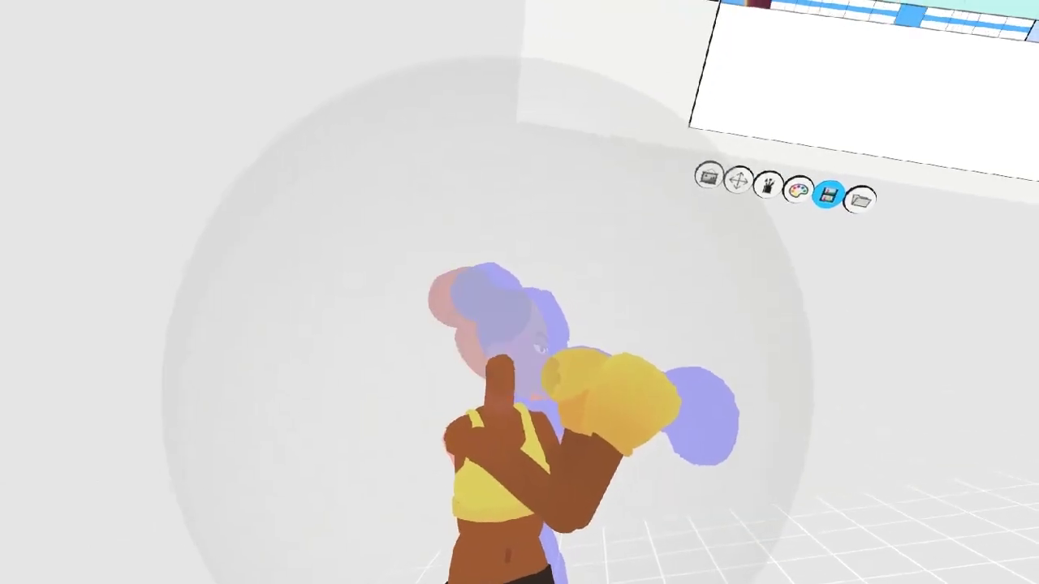
Step: Shift the boxer's upper body slightly forward on the Boxer layer with a large Grab brush
drag(487, 382, 499, 385)
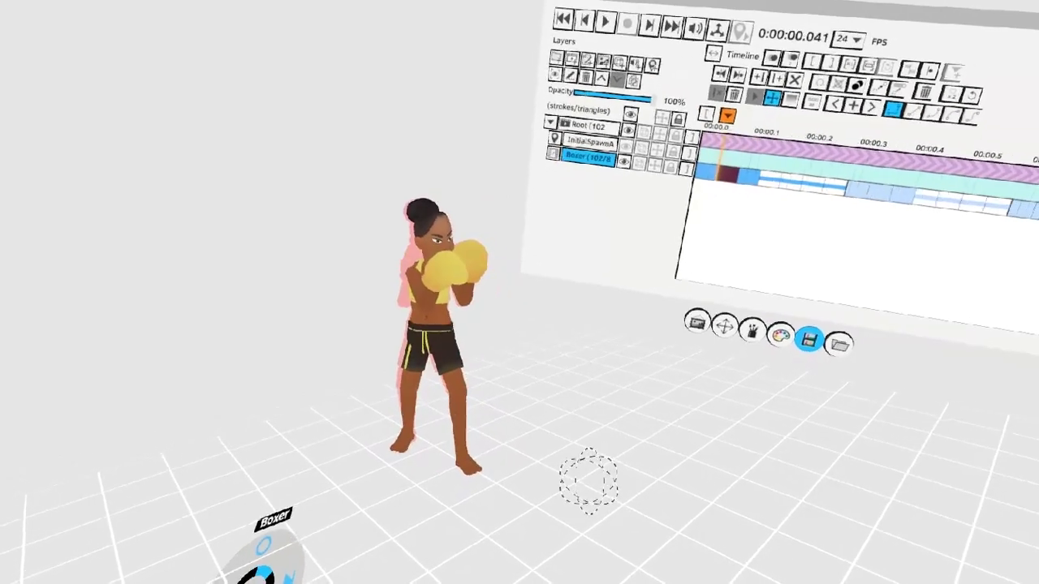
Step: Step through the first frames of the Boxer layer and play back the looping boxer animation
key(Right)
key(Right)
key(Left)
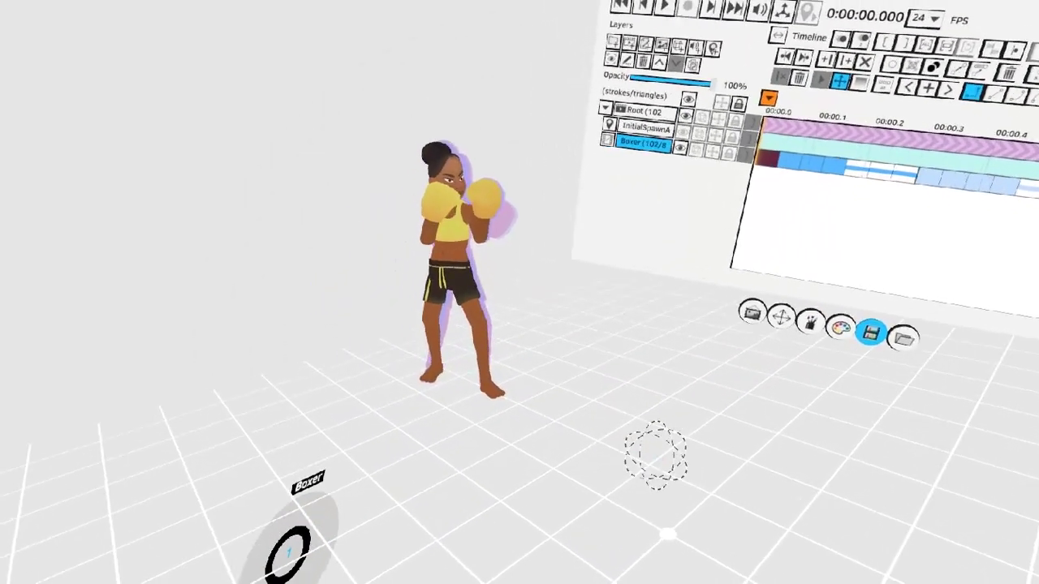
key(space)
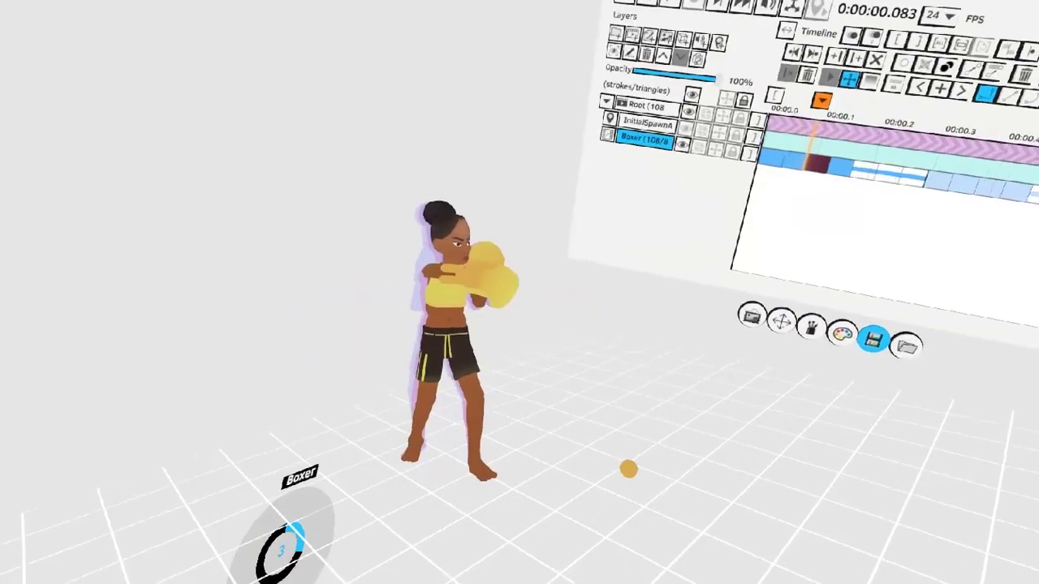
key(space)
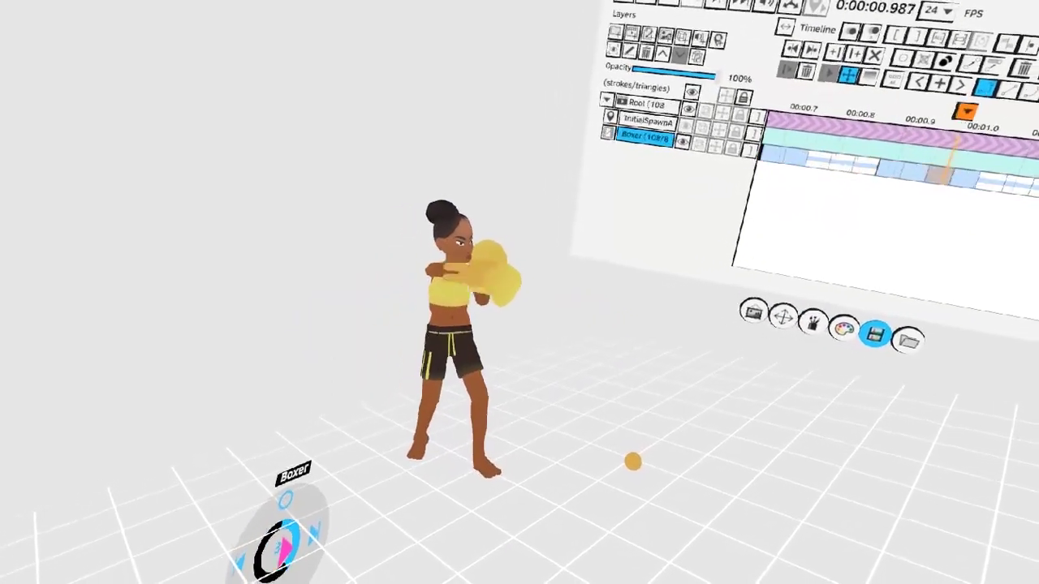
key(space)
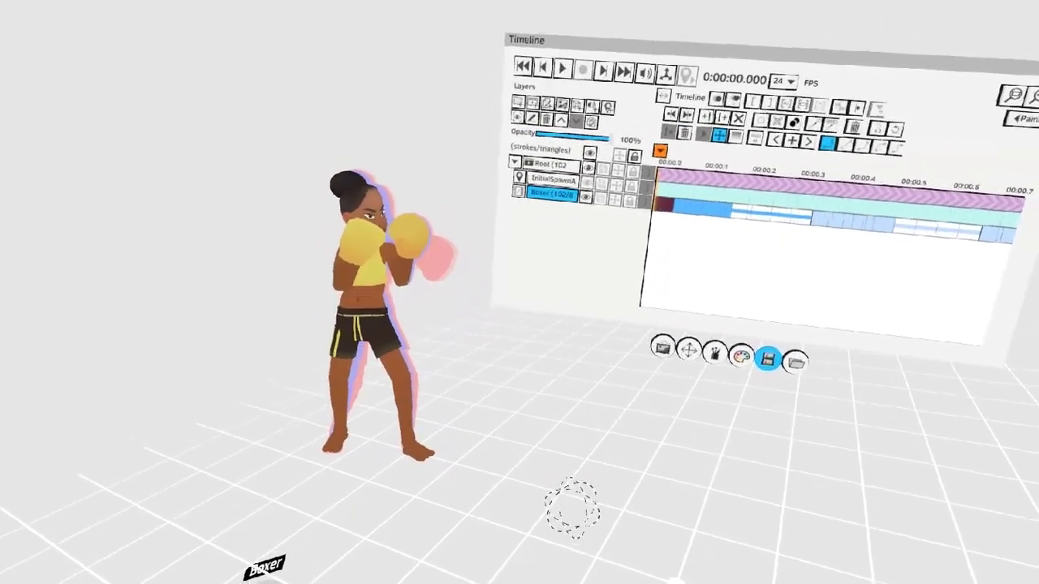
Step: Add an empty frame at the end of the Boxer layer's original frame sequence, before its loop repeats
key(Right)
key(Right)
key(Right)
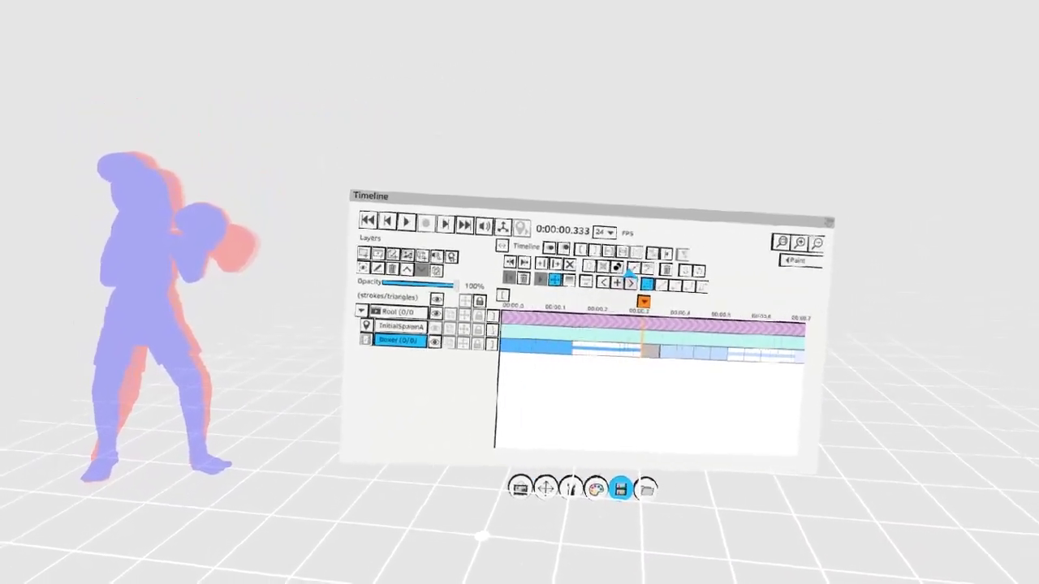
click(629, 269)
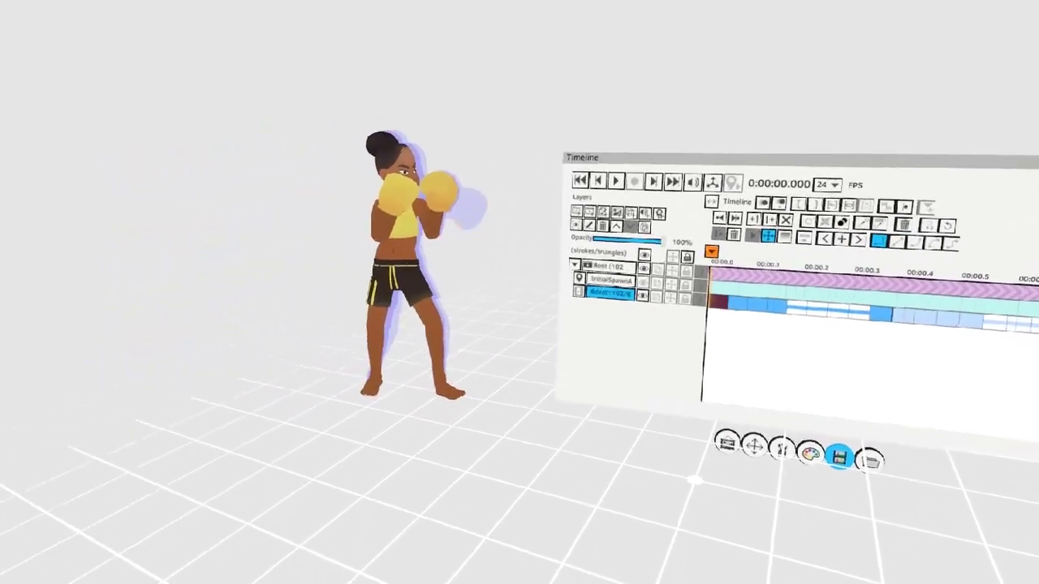